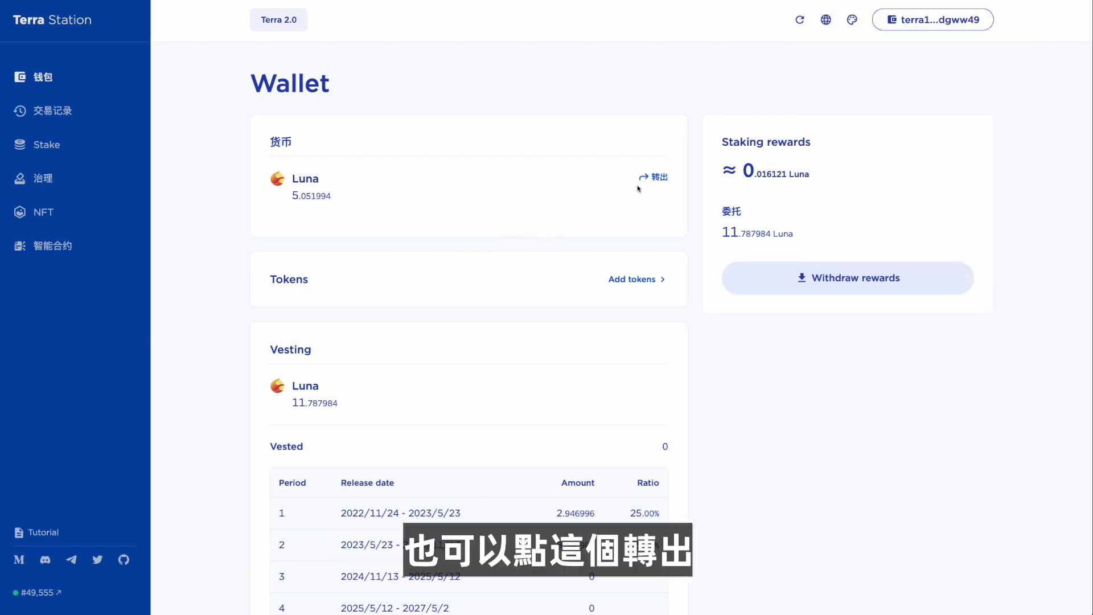
Dismiss the extension popup and open the Send Luna form from the Luna row.
left_click(620, 194)
left_click(659, 179)
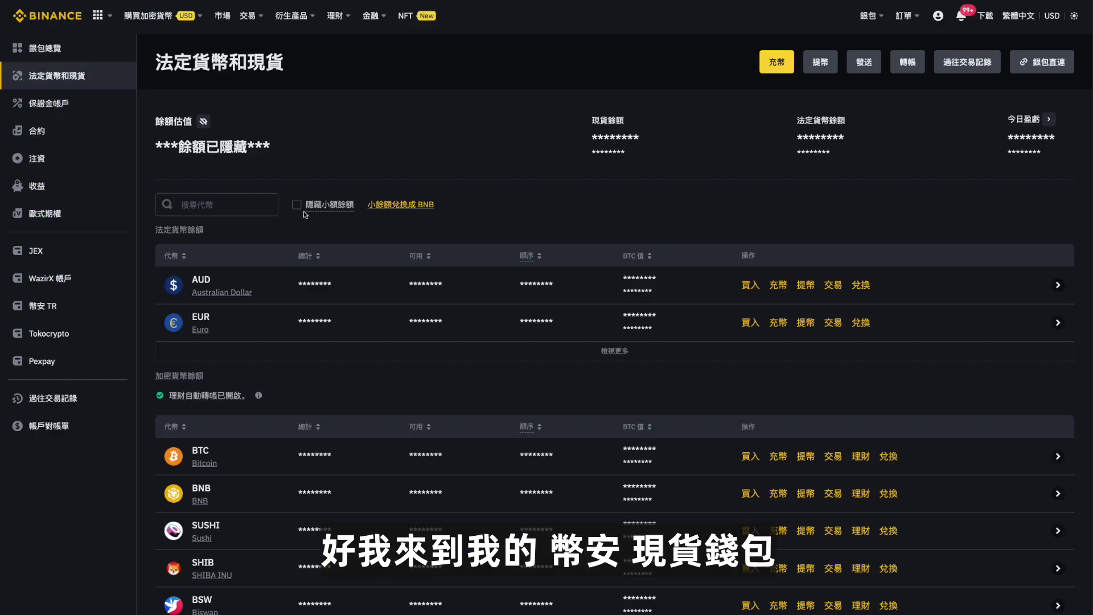
Filter the Binance spot wallet balances by 'luna'.
left_click(206, 205)
type("luna")
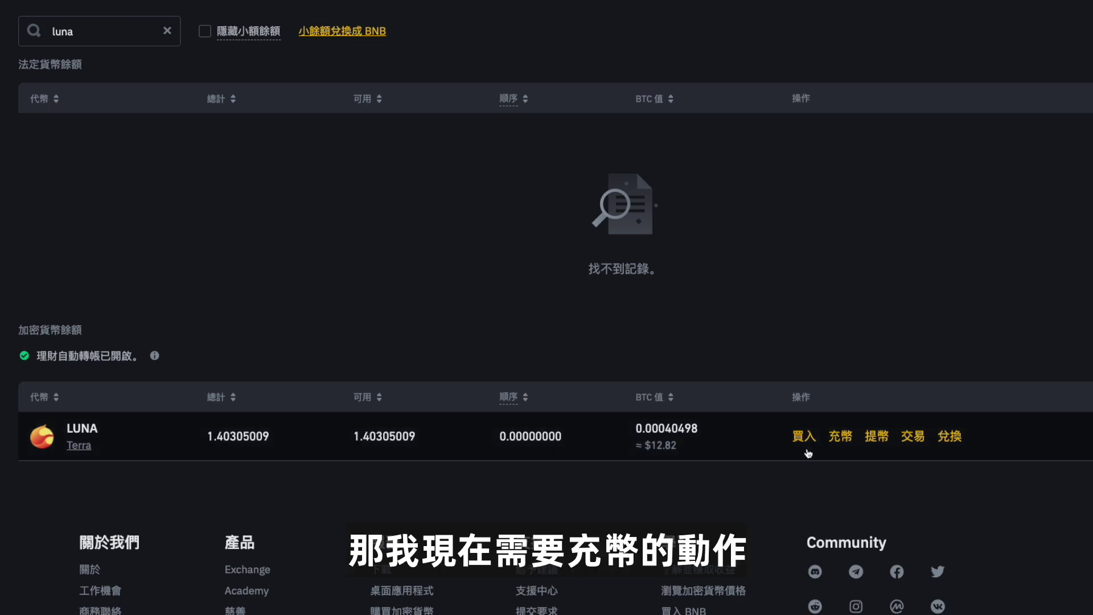
Open the LUNA deposit on the Terra network, acknowledge the MEMO notice, and copy the address.
left_click(841, 437)
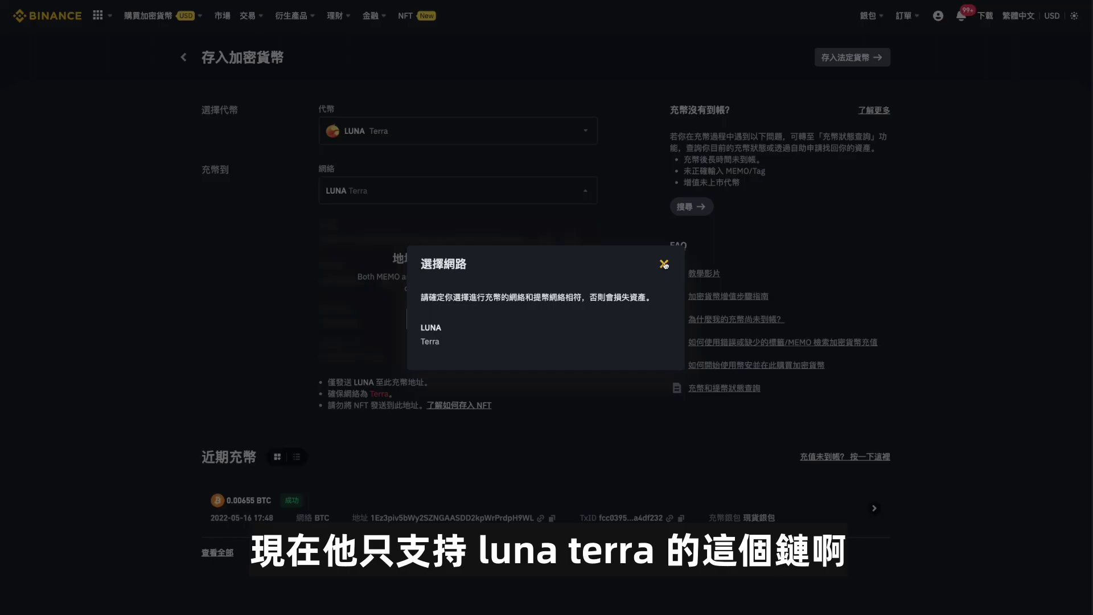
left_click(433, 331)
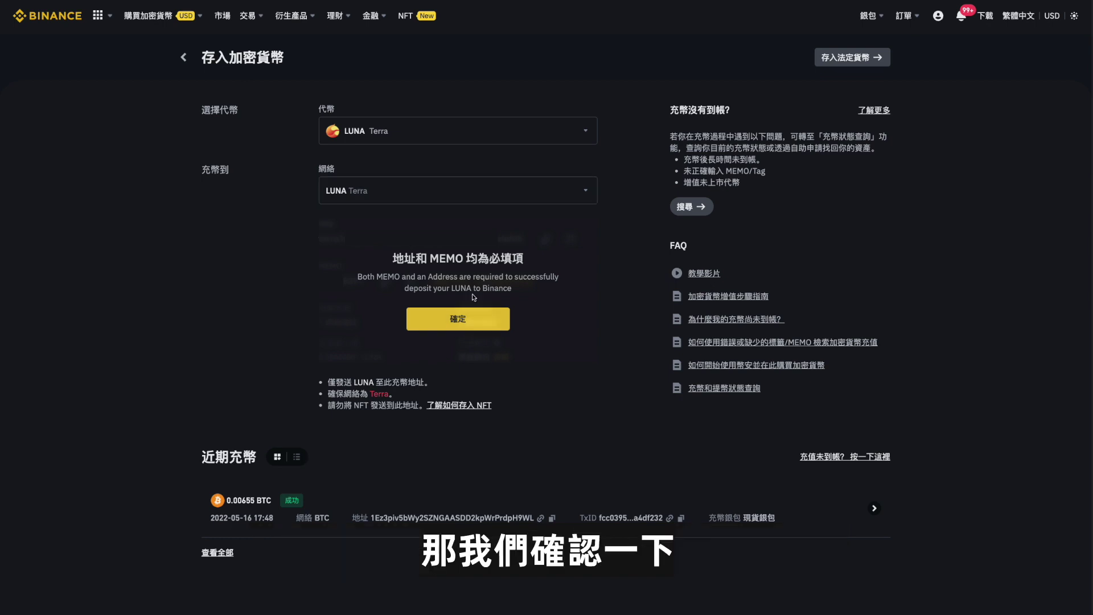
left_click(468, 324)
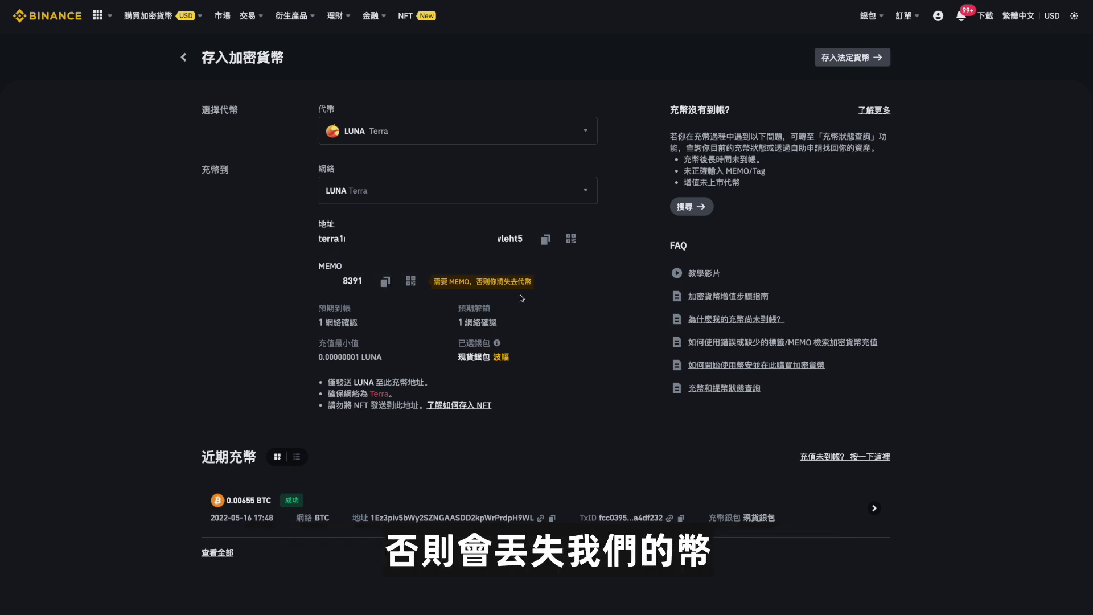
left_click(546, 240)
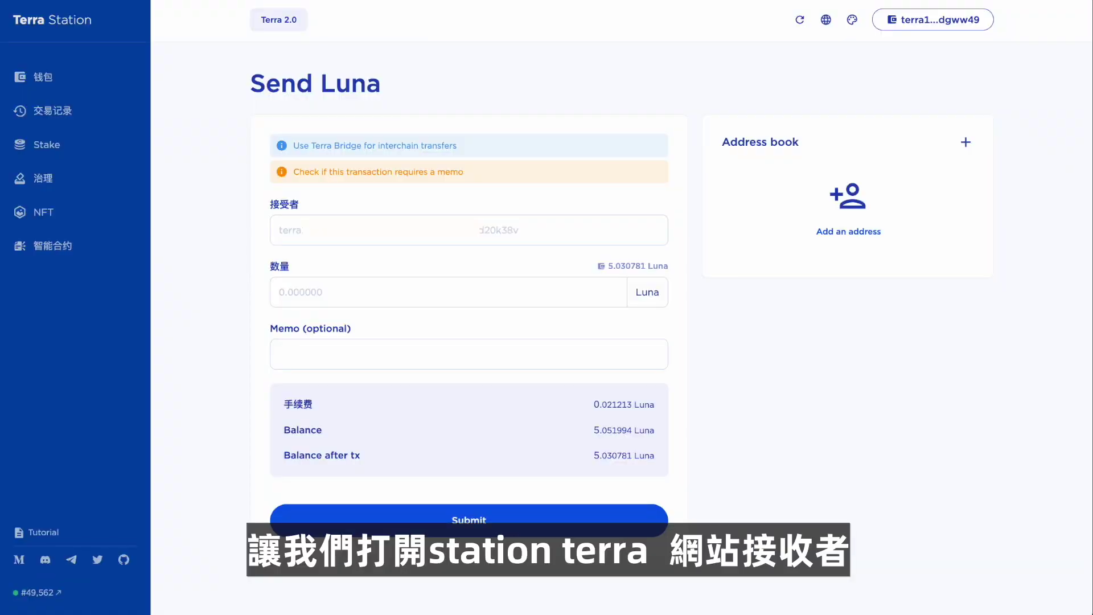
Paste the Binance deposit address as recipient and enter 5.030781 Luna as the amount.
key("ctrl+v")
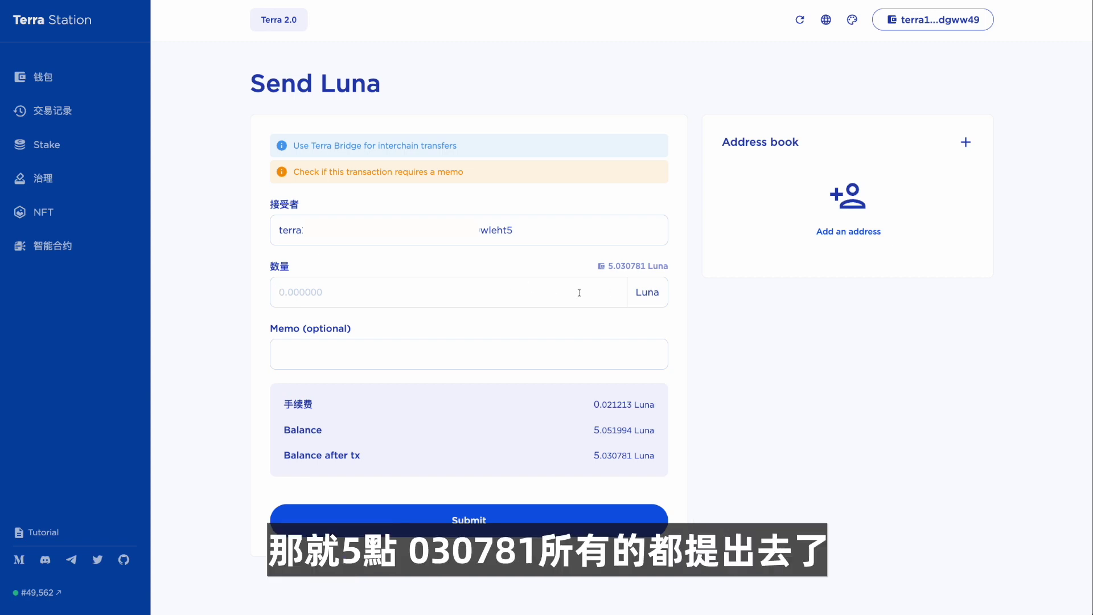
type("5.030781")
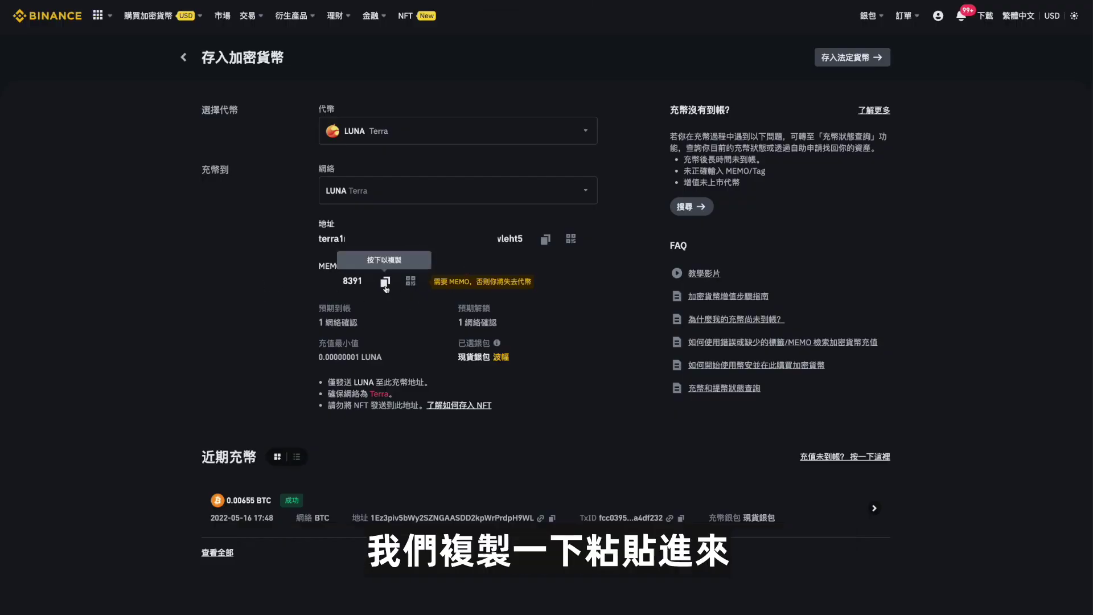
Copy the MEMO from the Binance LUNA deposit page.
left_click(385, 283)
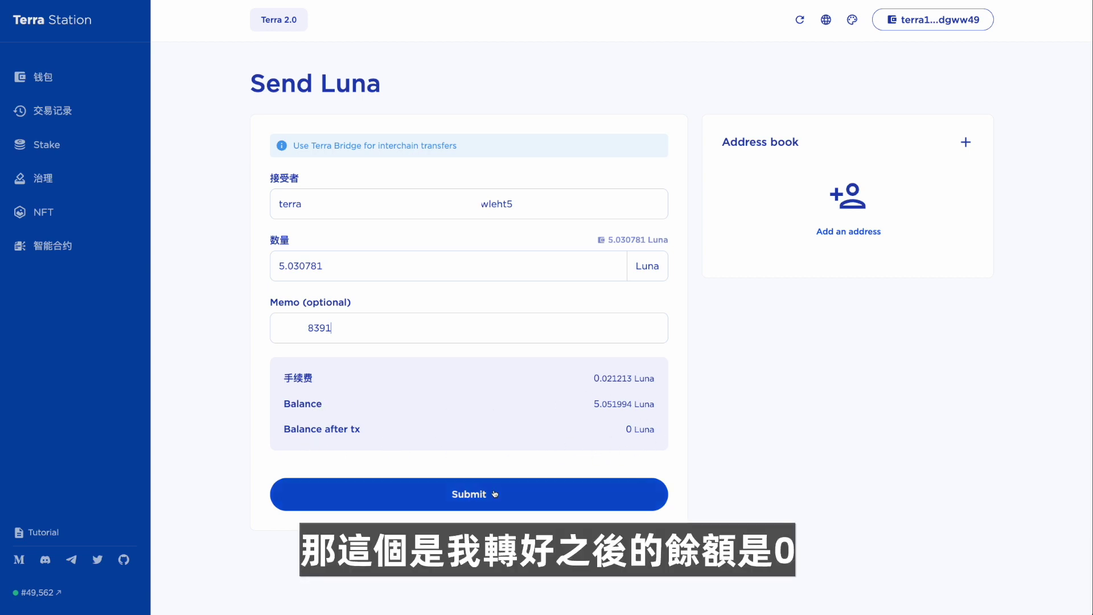
Submit the 5.030781 Luna send, approve it with the wallet password, then search 'luna' in Binance.
left_click(472, 496)
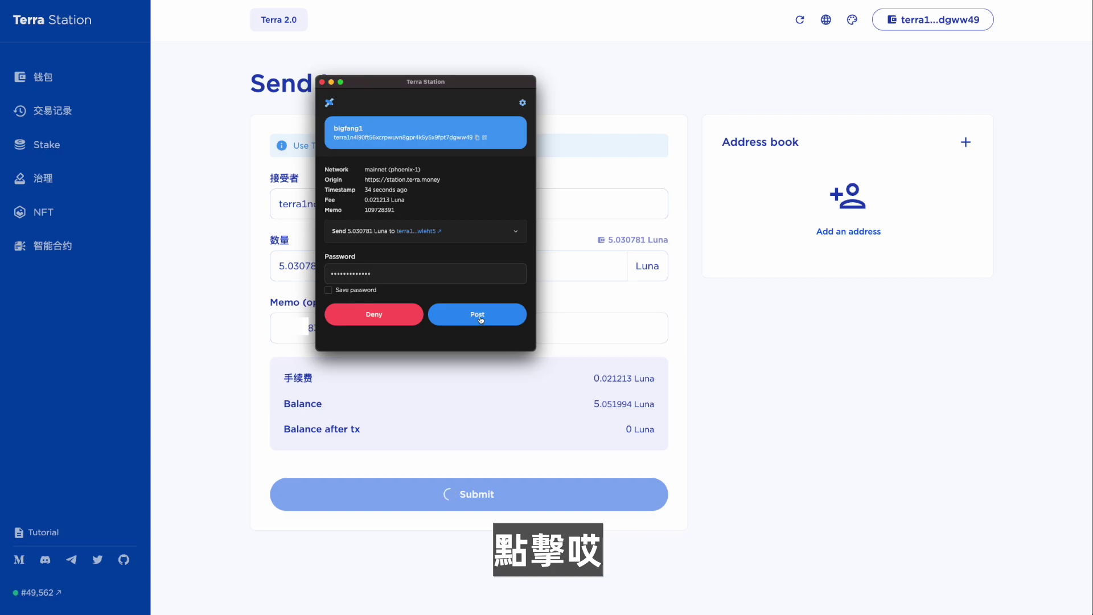
left_click(479, 316)
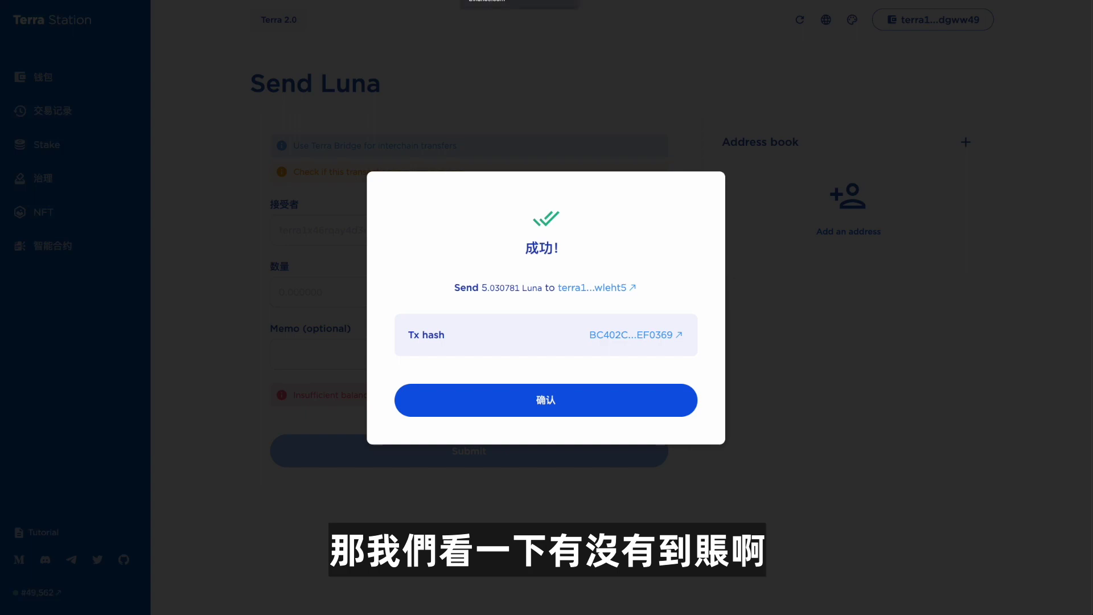
type("lun")
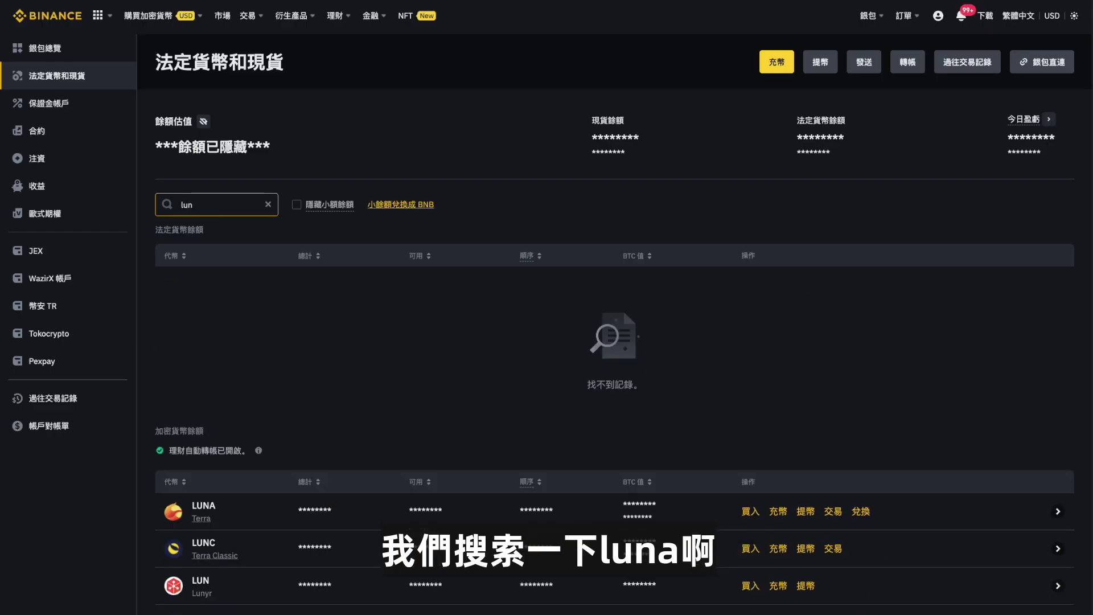
type("a")
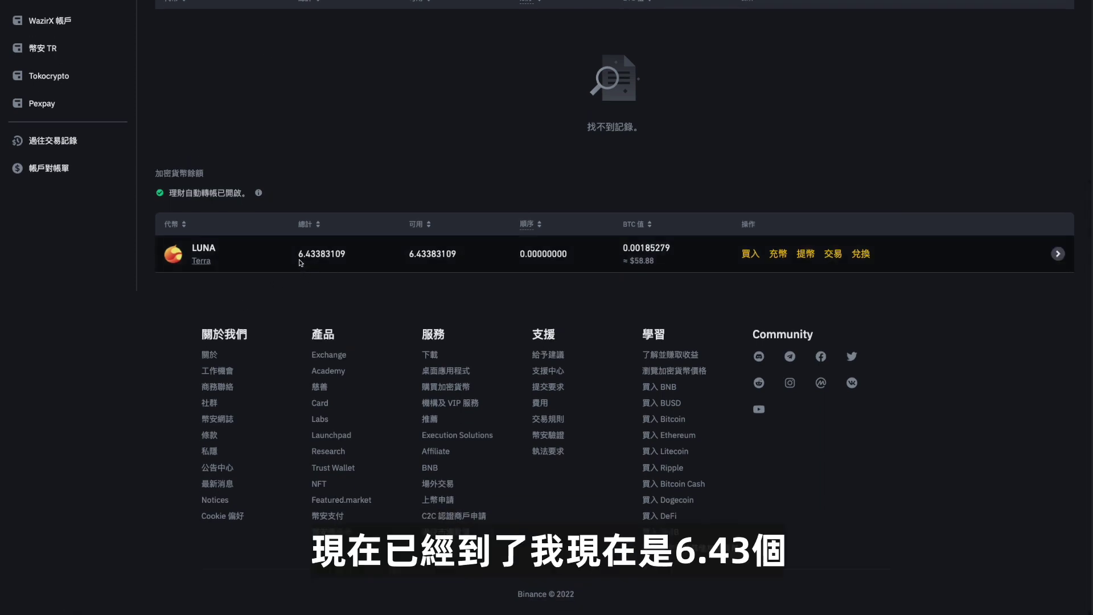
Change the Binance wallet search term to 'lunc'.
key("BackSpace")
type("c")
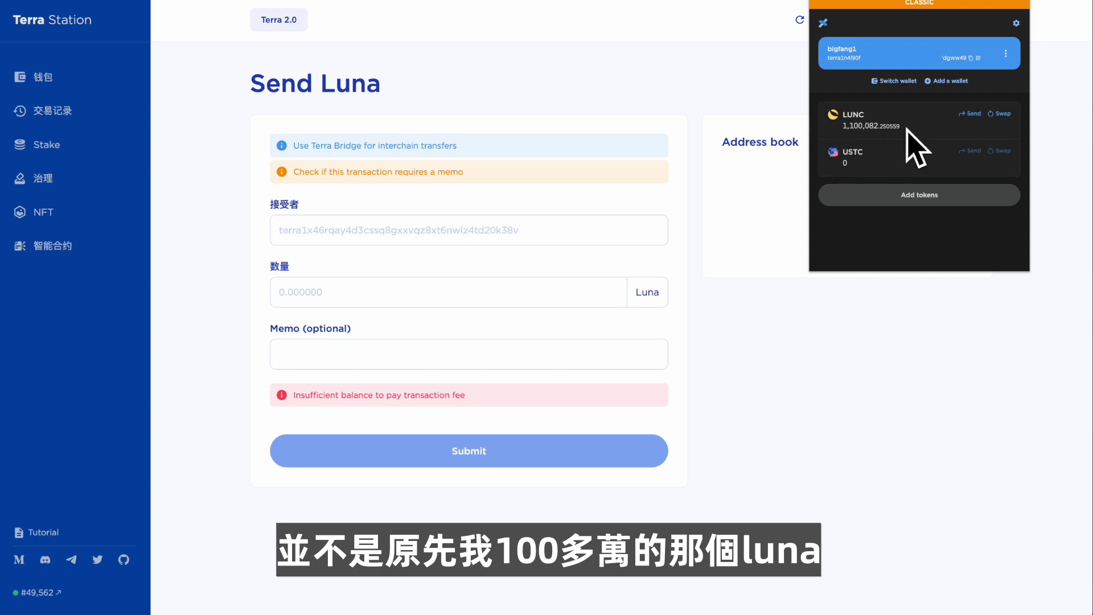
Review the 1,100,082 LUNC balance in the wallet extension, then close it.
scroll(870, 115, "down", 2)
scroll(870, 115, "up", 2)
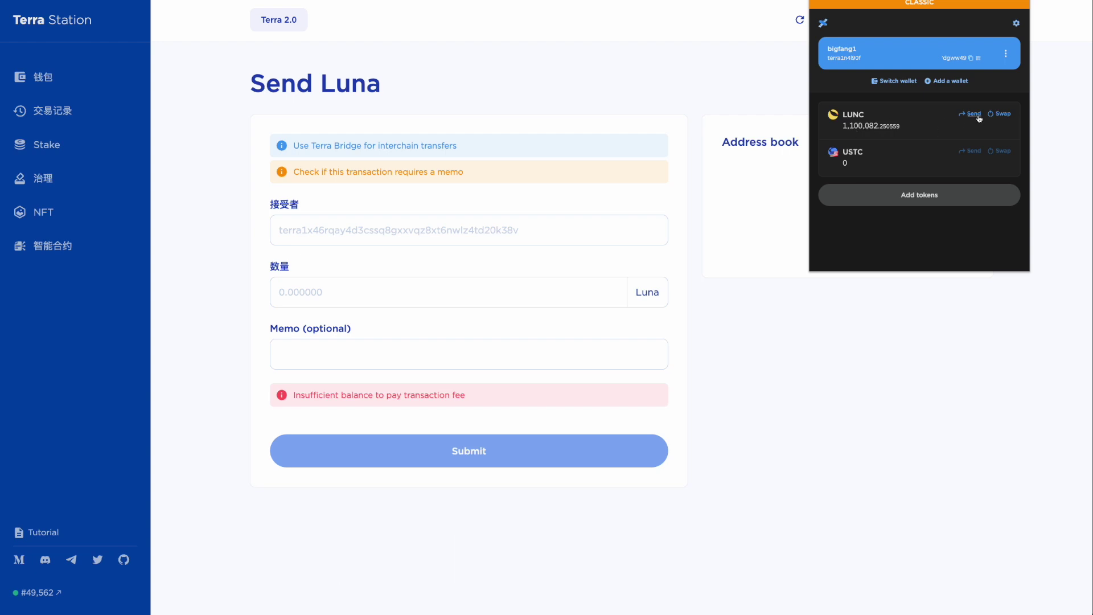
key("F5")
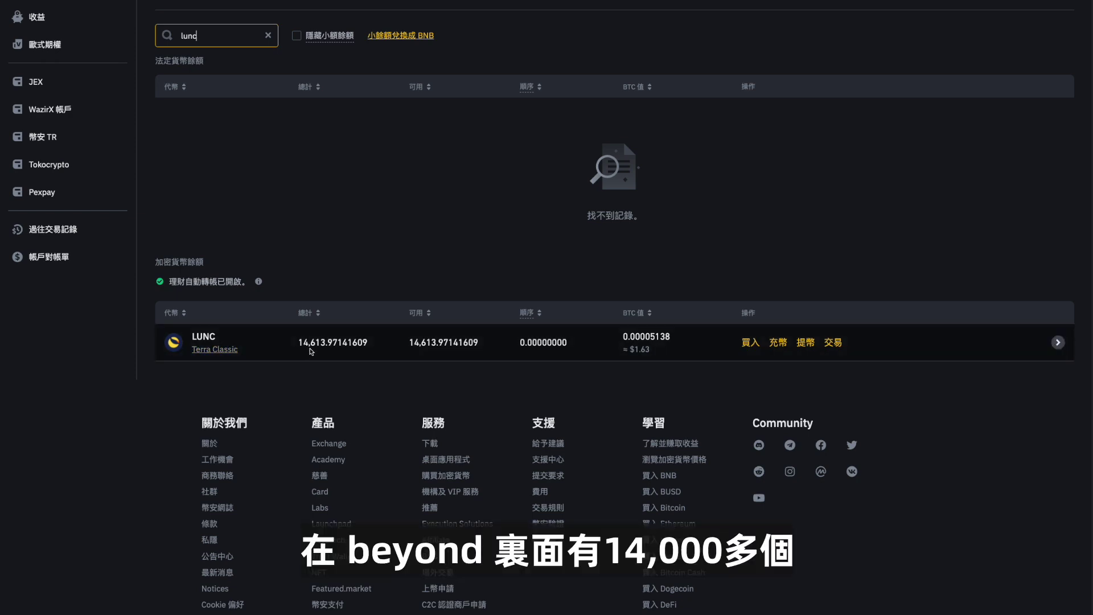
Open the LUNC deposit on the Terra Classic network, acknowledge the MEMO notice, and copy the address.
left_click(778, 343)
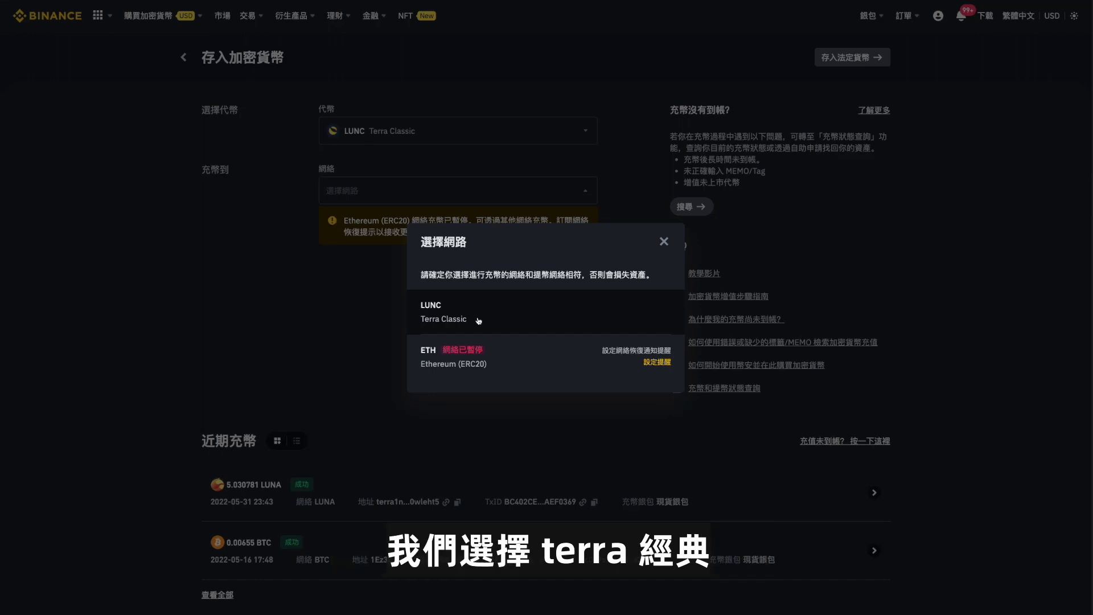
left_click(479, 320)
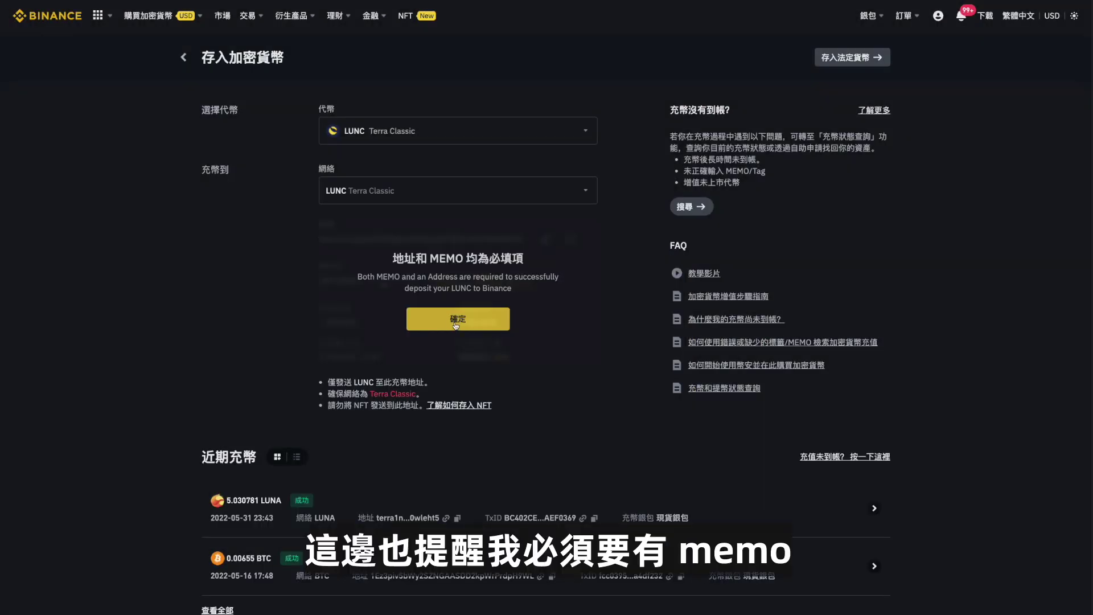
left_click(455, 320)
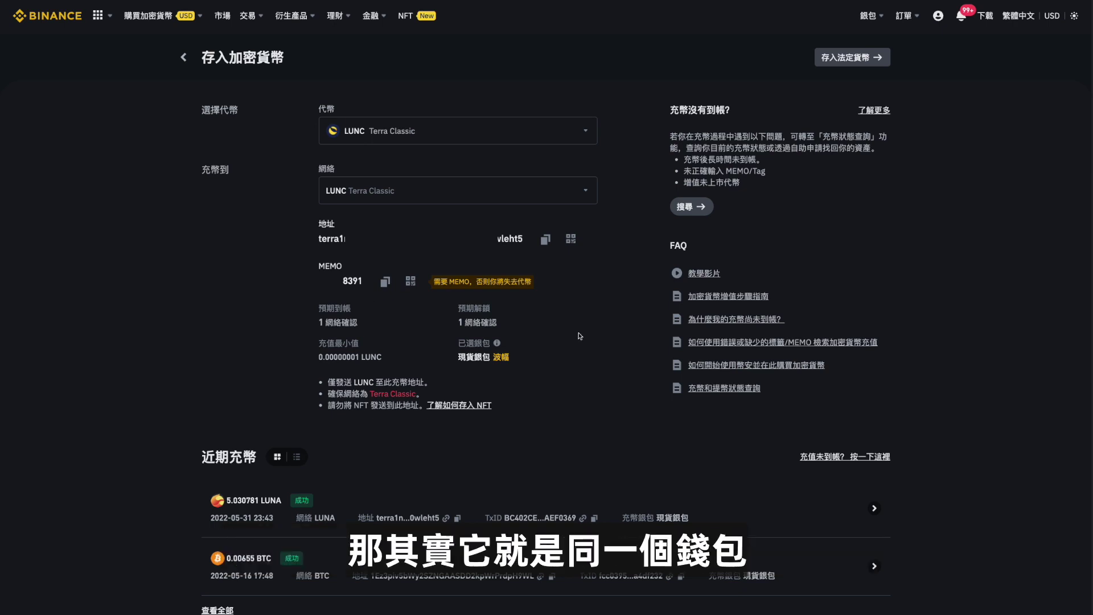
mouse_move(516, 239)
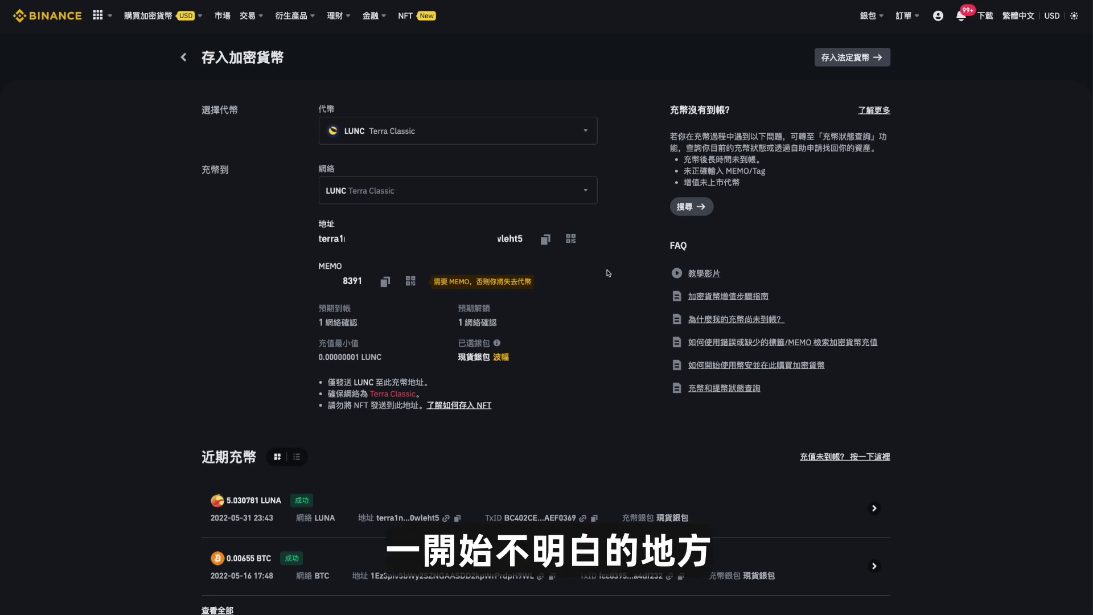
left_click(545, 240)
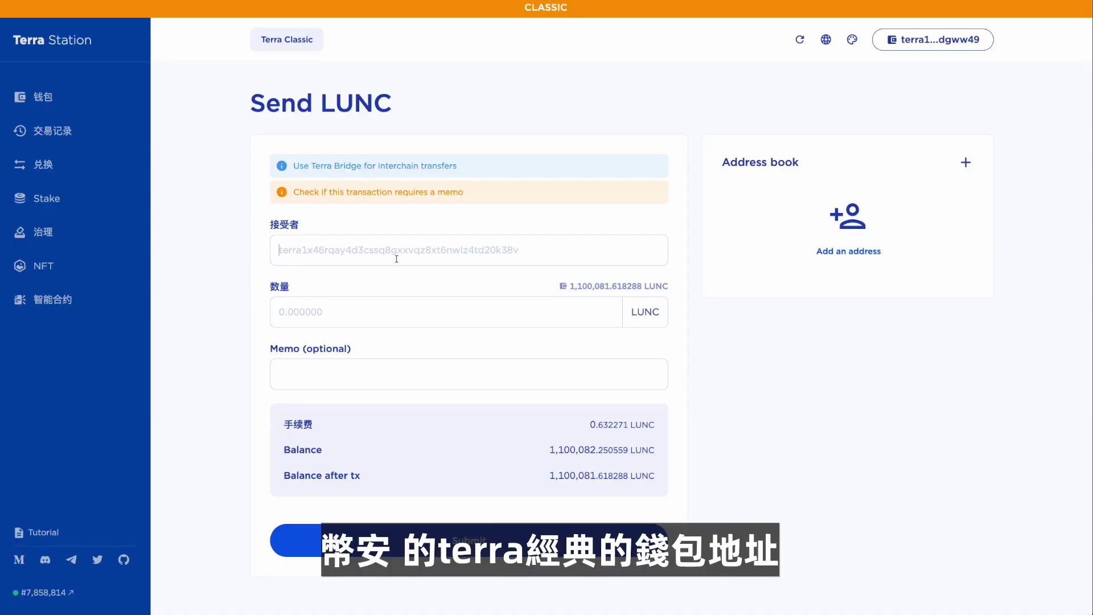
Paste the deposit address as recipient, enter 1000000 LUNC, and copy the Binance deposit memo.
key("ctrl+v")
key("Tab")
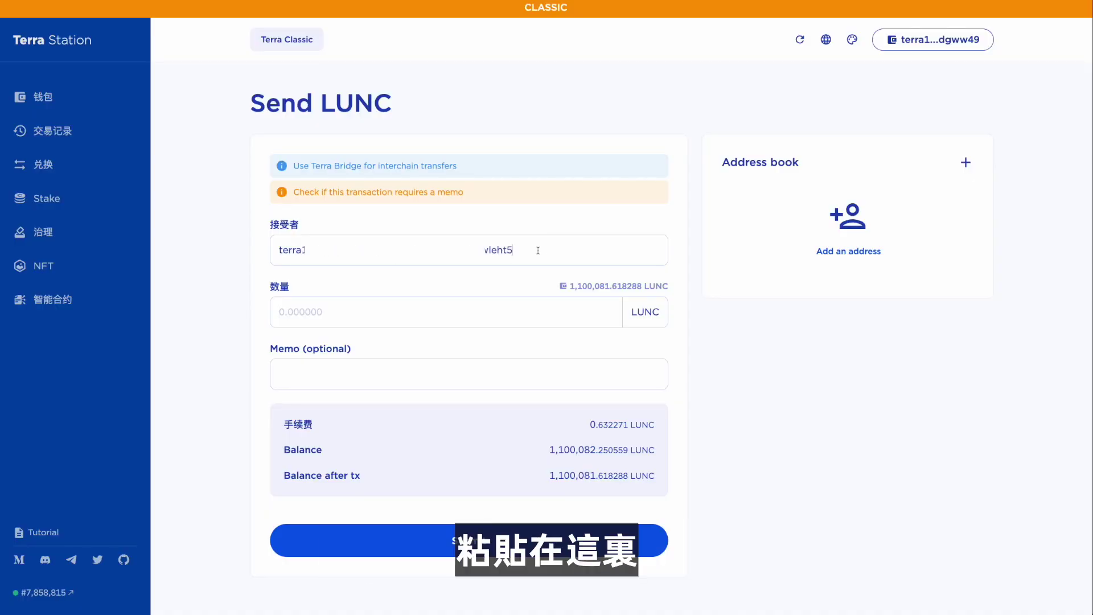
left_click(343, 305)
type("10")
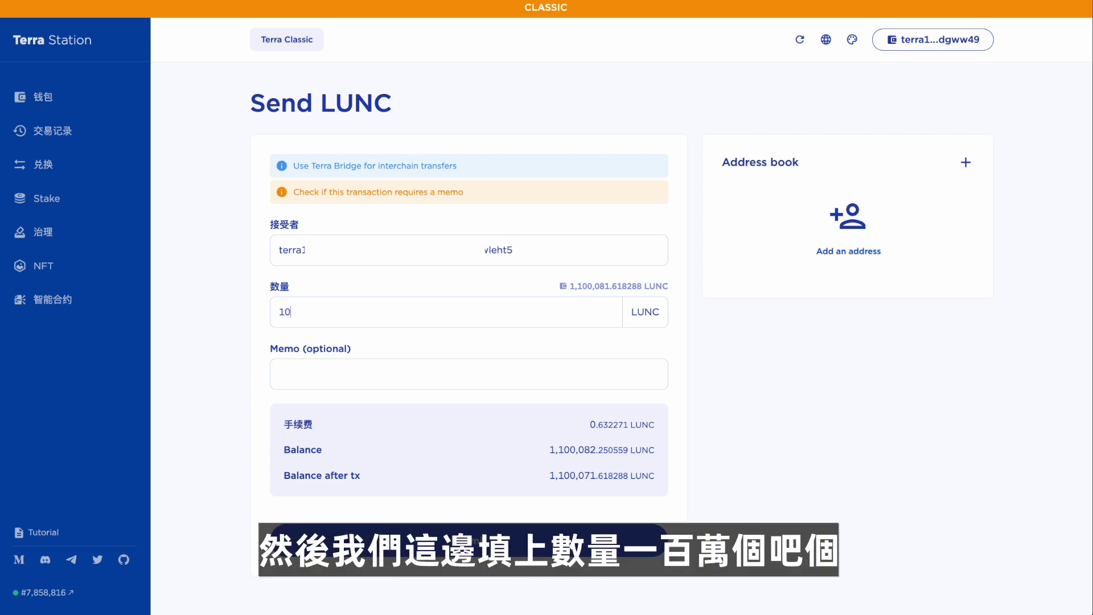
type("00000")
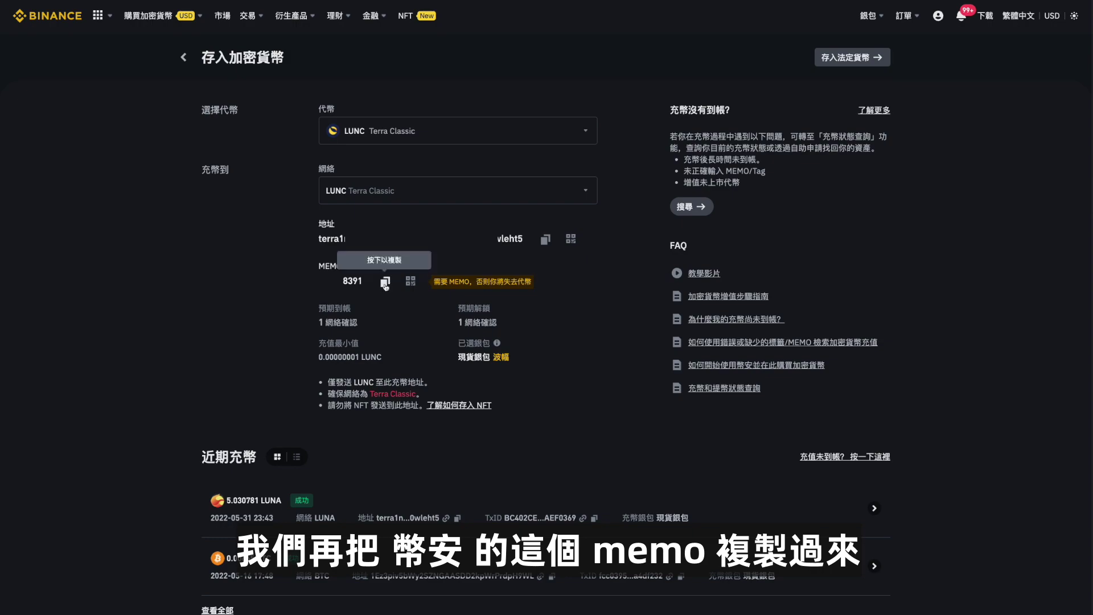
left_click(386, 282)
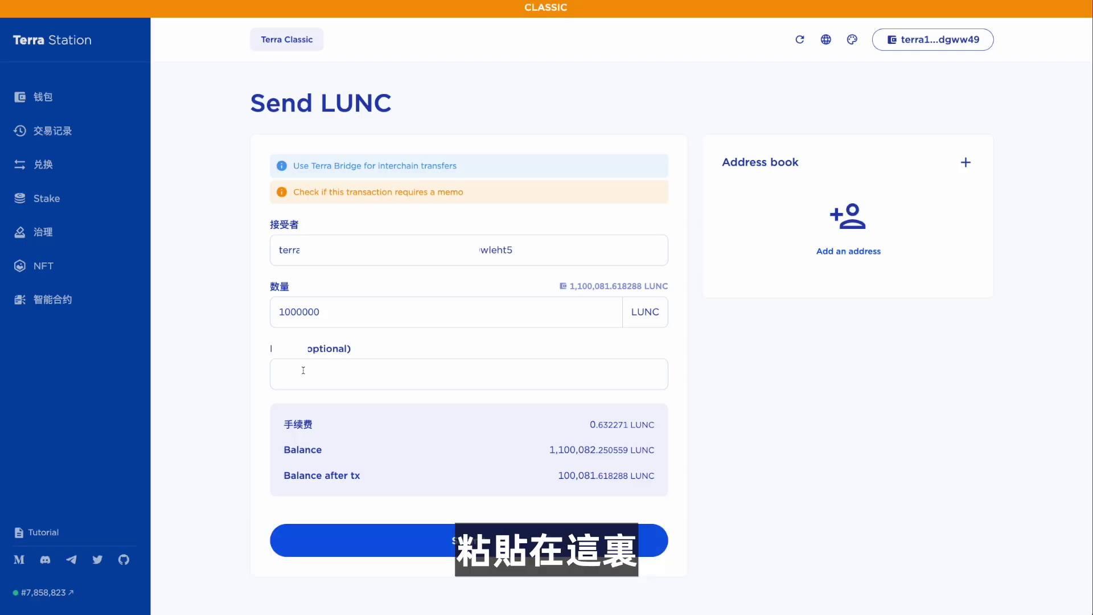
Paste the copied Binance deposit memo into the Send LUNC form's Memo field.
key("ctrl+v")
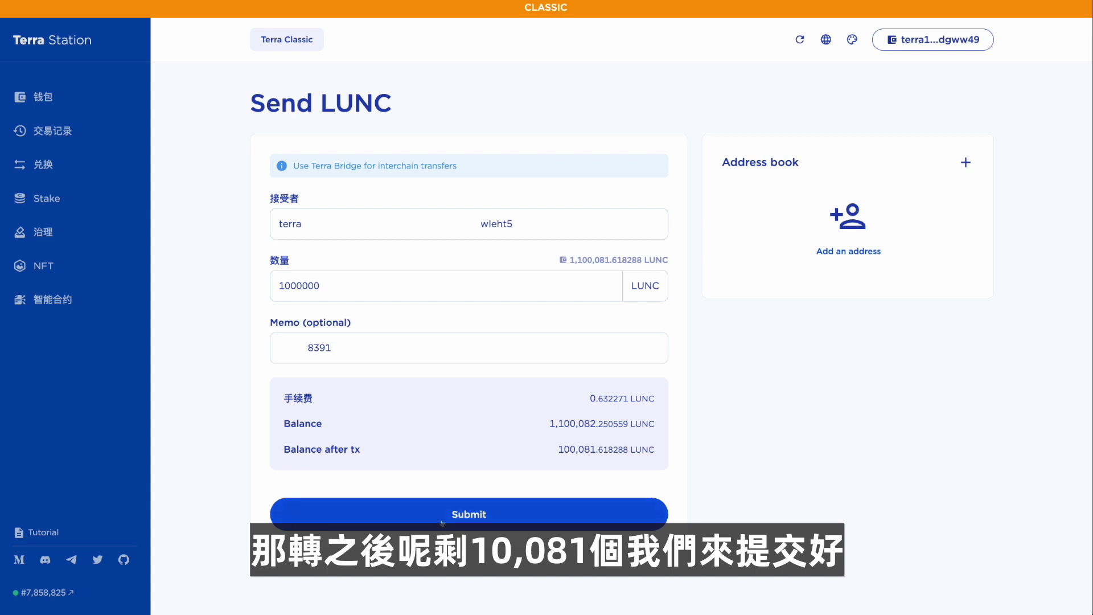
Sign and post the 1,000,000 LUNC send, then dismiss the success confirmation.
left_click(467, 519)
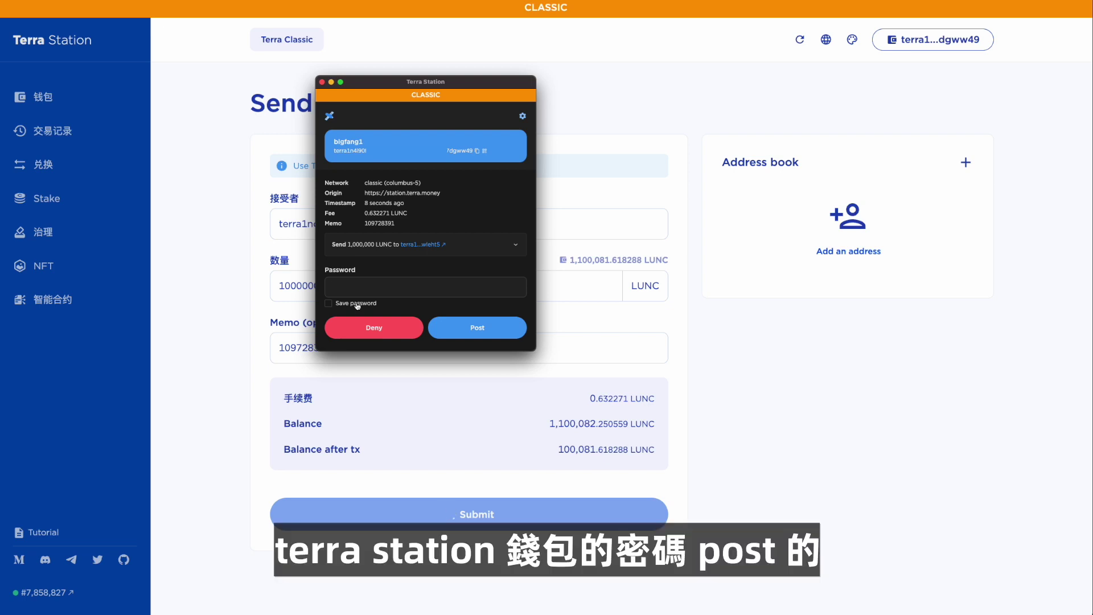
left_click(478, 328)
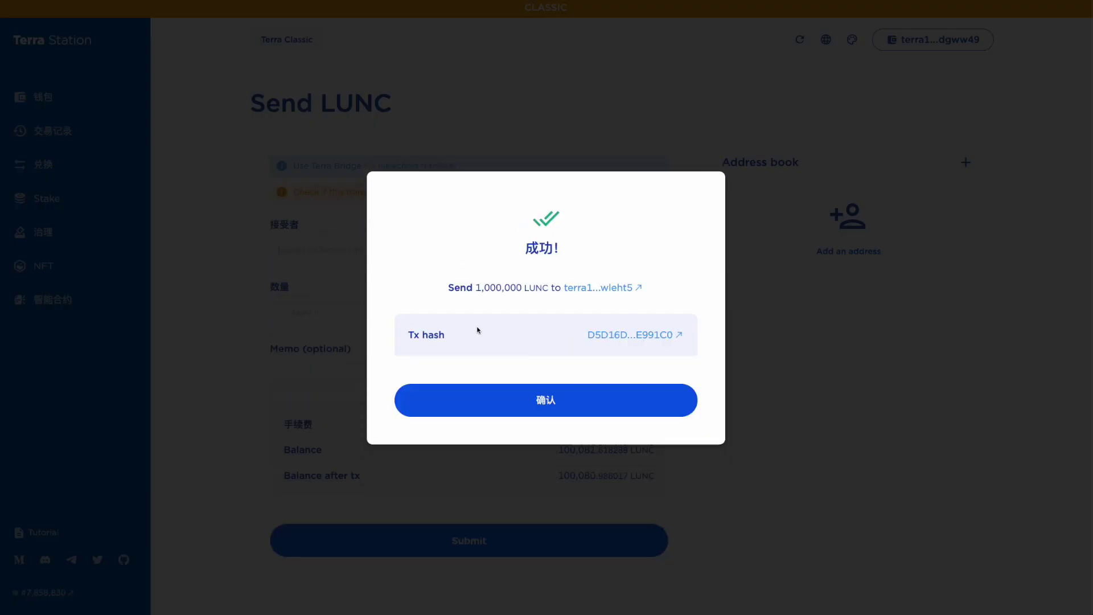
left_click(556, 400)
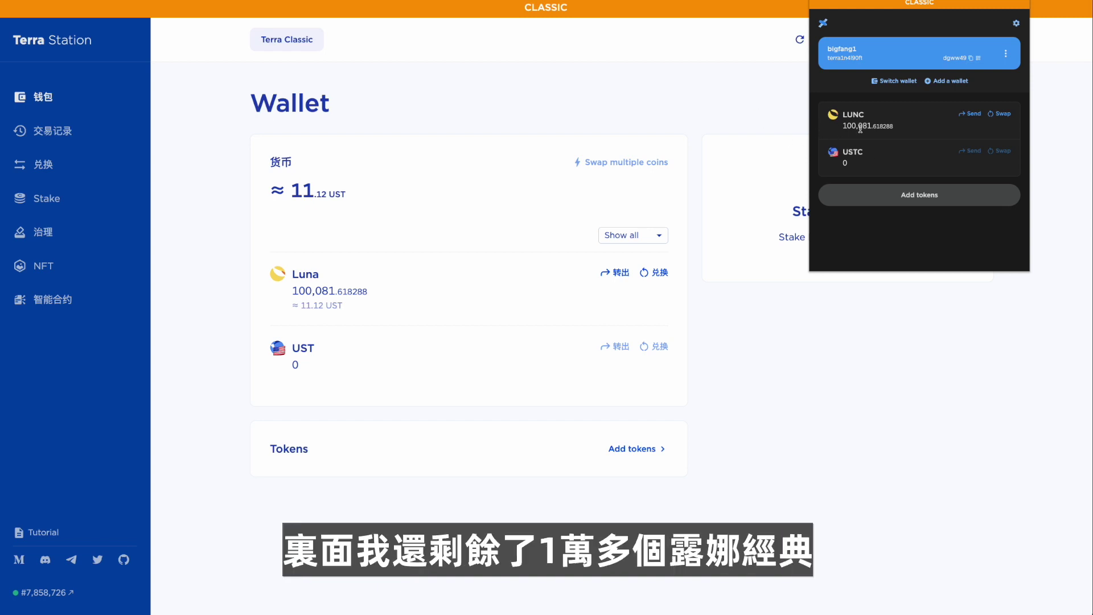
In the extension, start a LUNC send to the Binance deposit address for 5000 LUNC.
left_click(973, 113)
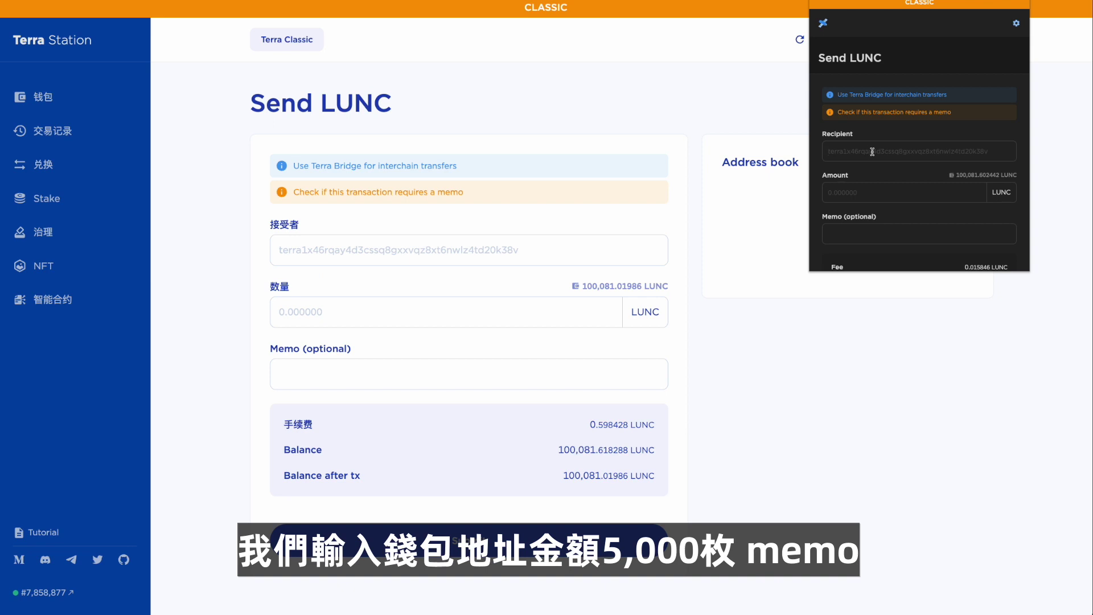
key("ctrl+v")
key("Tab")
type("500")
Add the deposit memo and the wallet password, then submit the 5000 LUNC send.
key("ctrl+v")
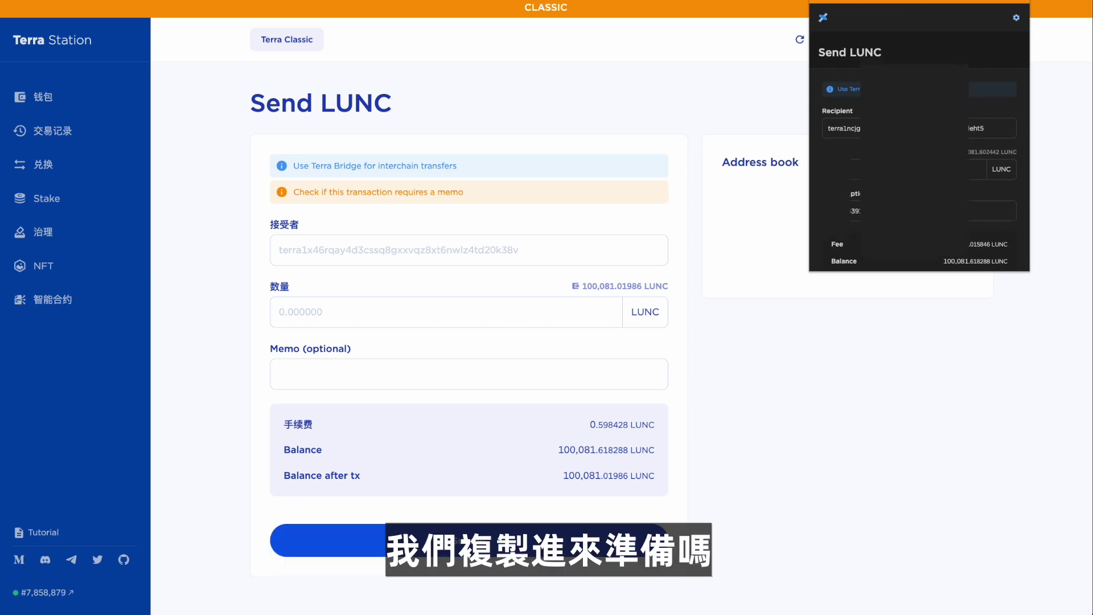
scroll(871, 171, "down", 3)
scroll(965, 129, "down", 2)
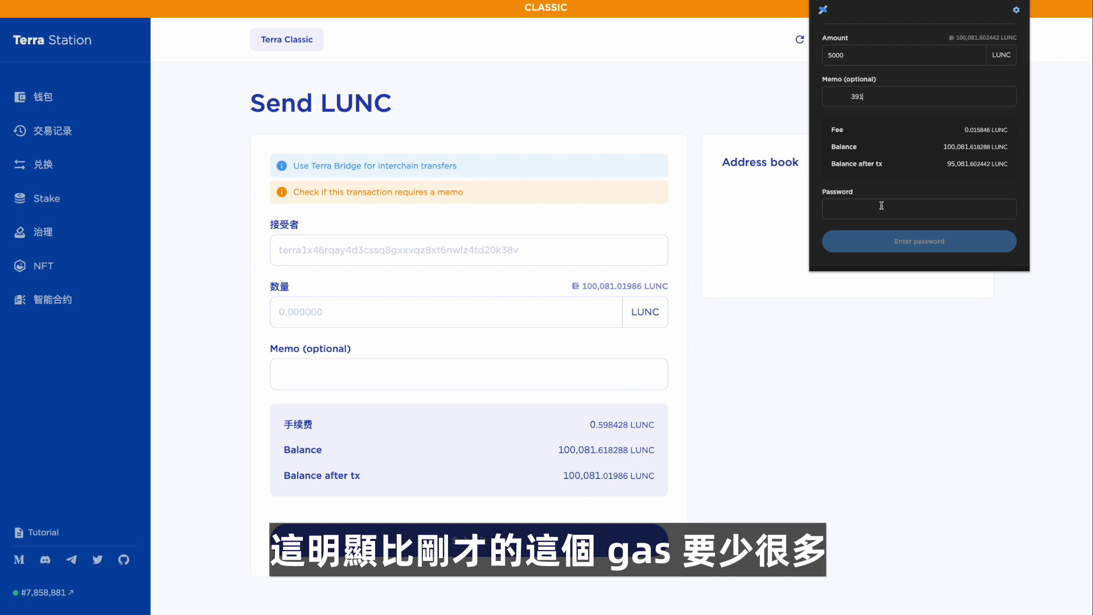
key("ctrl+v")
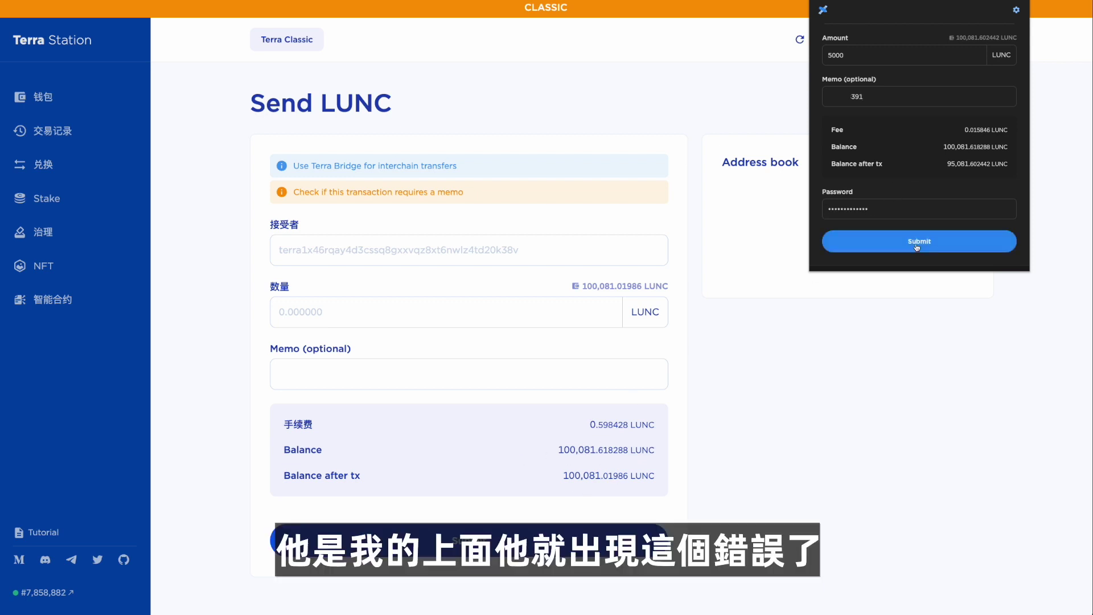
left_click(918, 246)
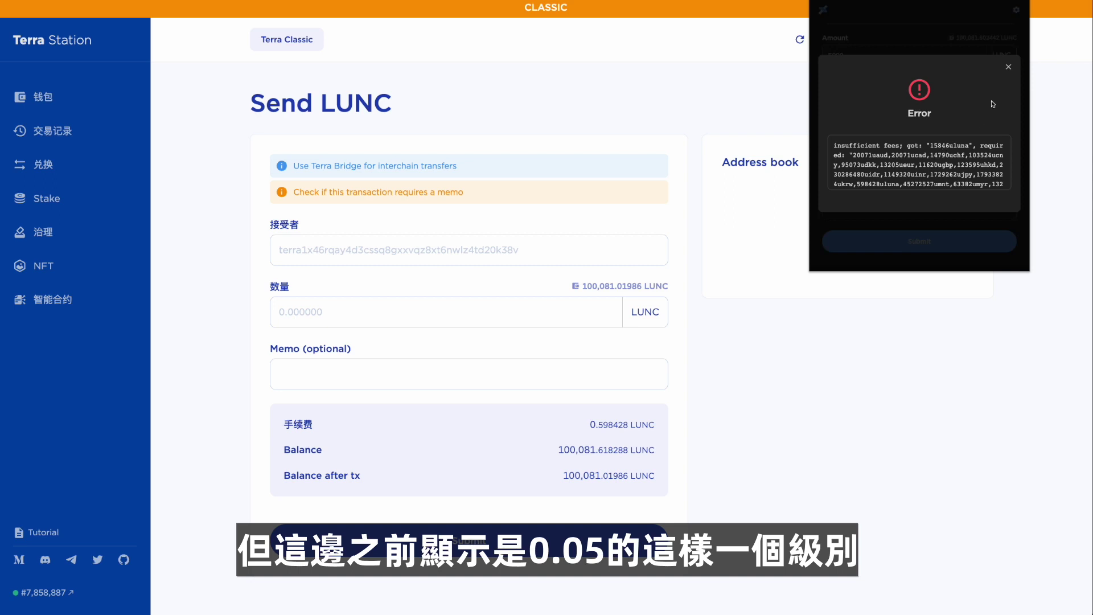
Highlight 'insufficient fees' in the error, close it, and return the extension to its wallet overview.
left_click_drag(834, 146, 899, 146)
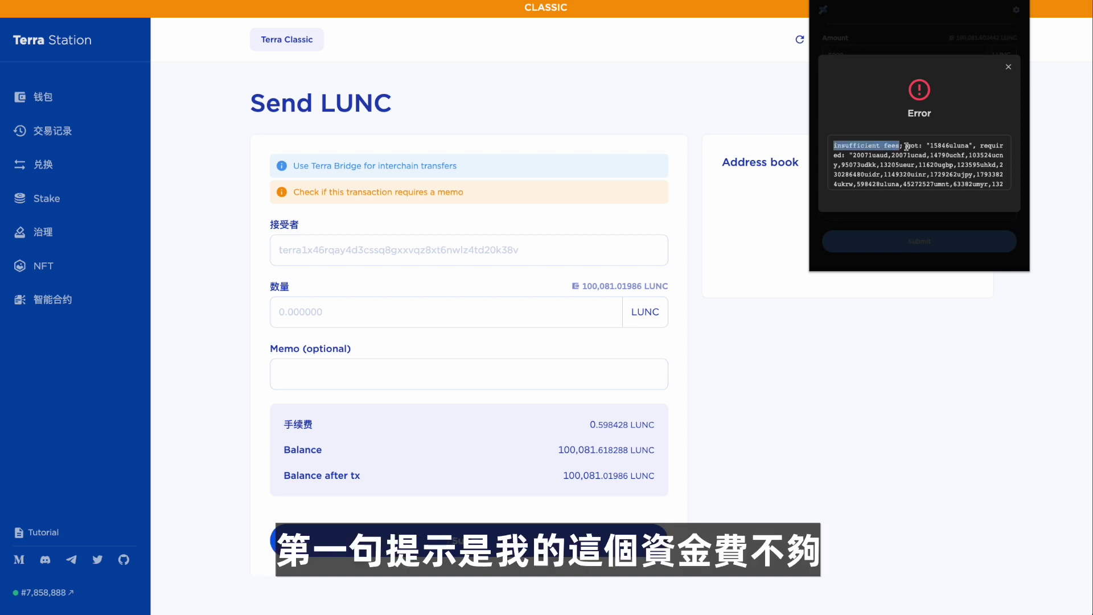
left_click(905, 147)
left_click_drag(833, 146, 901, 146)
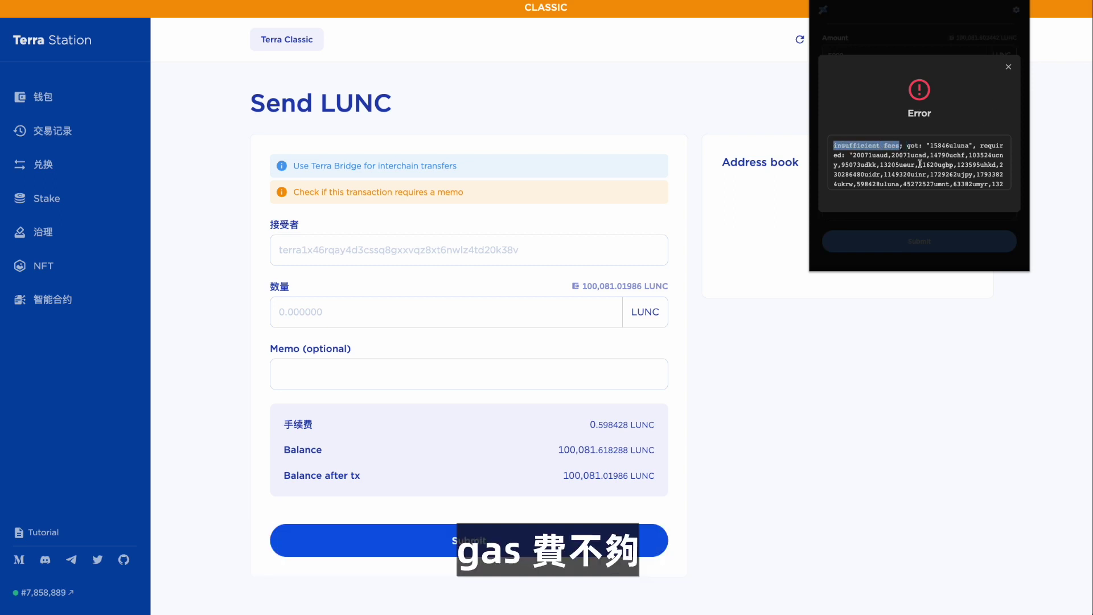
key("Escape")
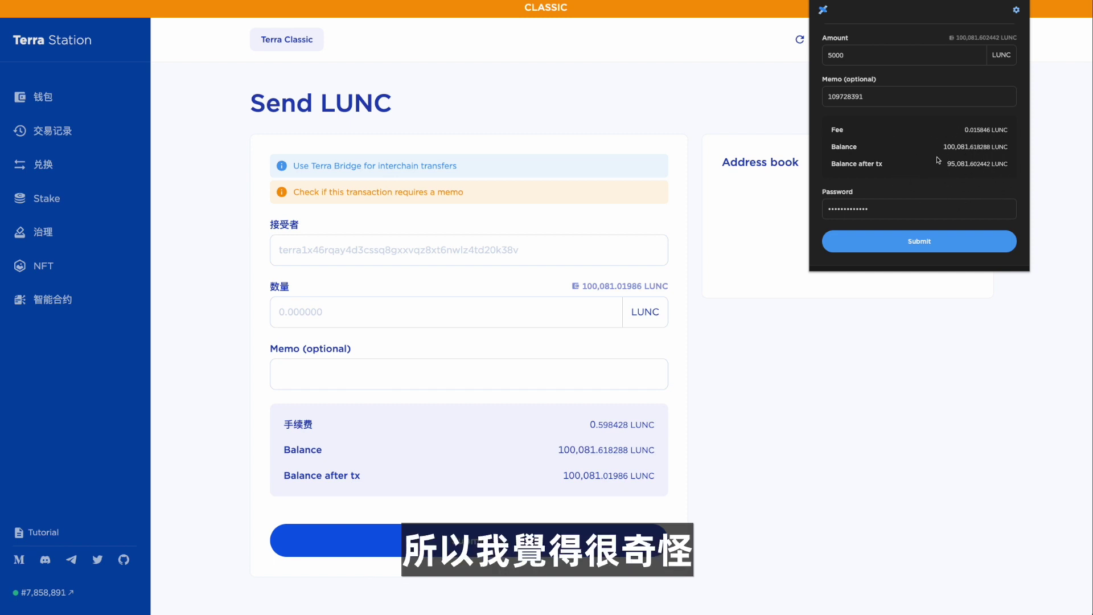
key("Escape")
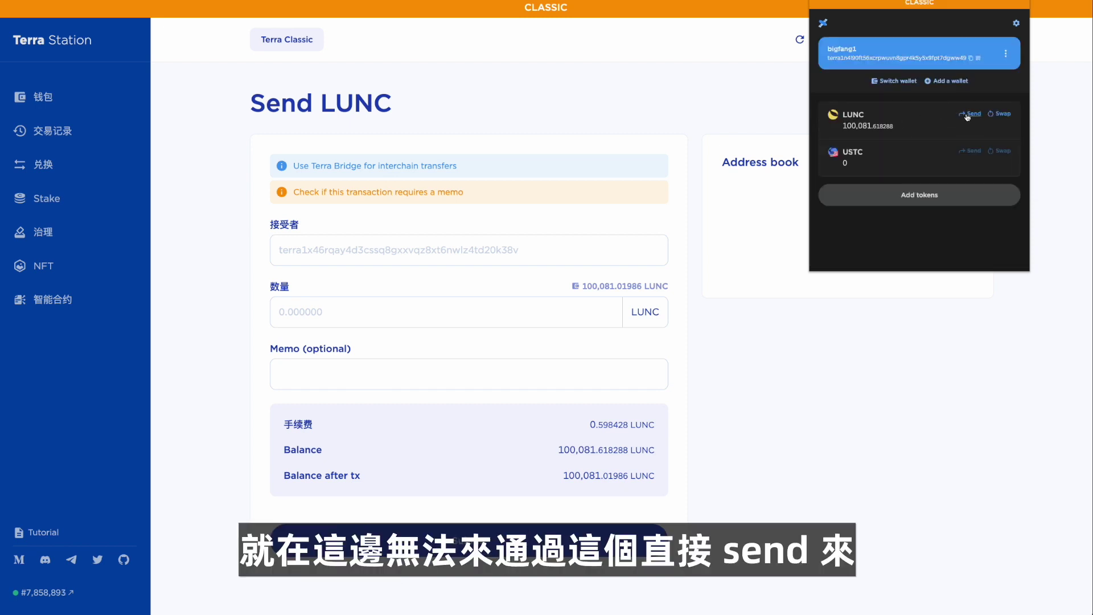